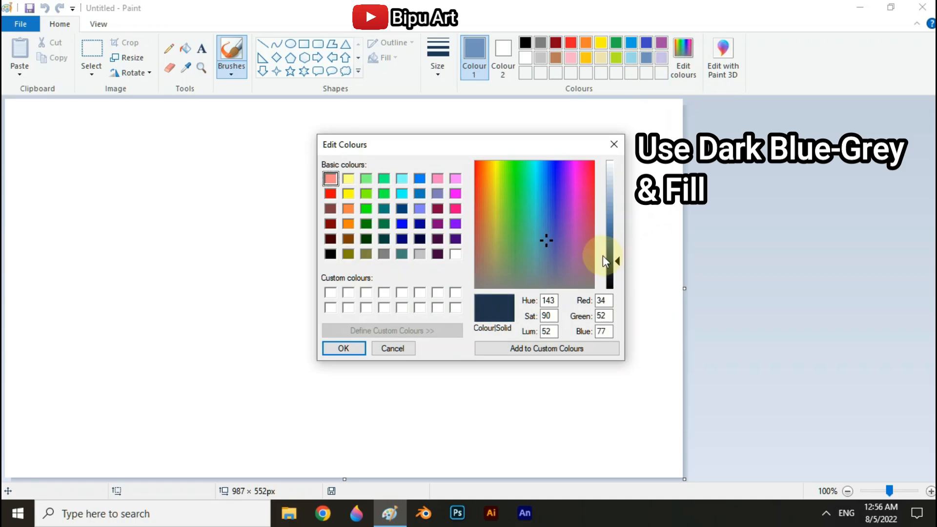
Define a dark blue-grey colour (red 34, green 52, blue 77) and fill the whole canvas with it
{"action": "left_click", "coordinate": [343, 347]}
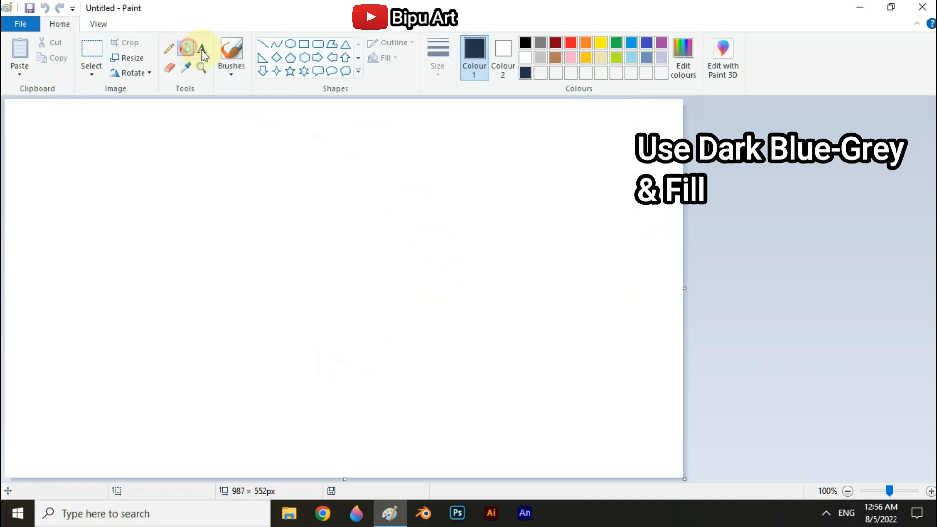
{"action": "left_click", "coordinate": [338, 236]}
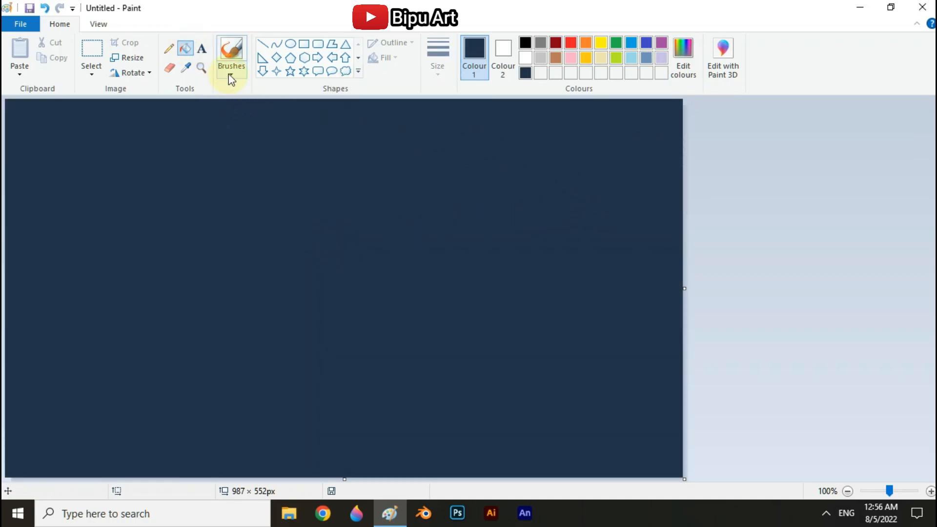
With the Crayon brush, paint a large rounded patch across the canvas in medium blue-grey (red 52, green 80, blue 118)
{"action": "left_click", "coordinate": [233, 57]}
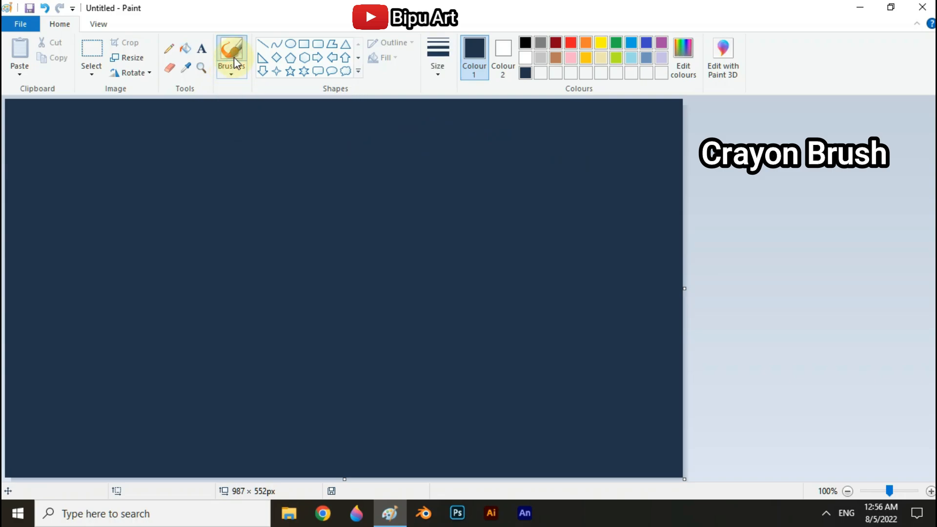
{"action": "left_click", "coordinate": [232, 68]}
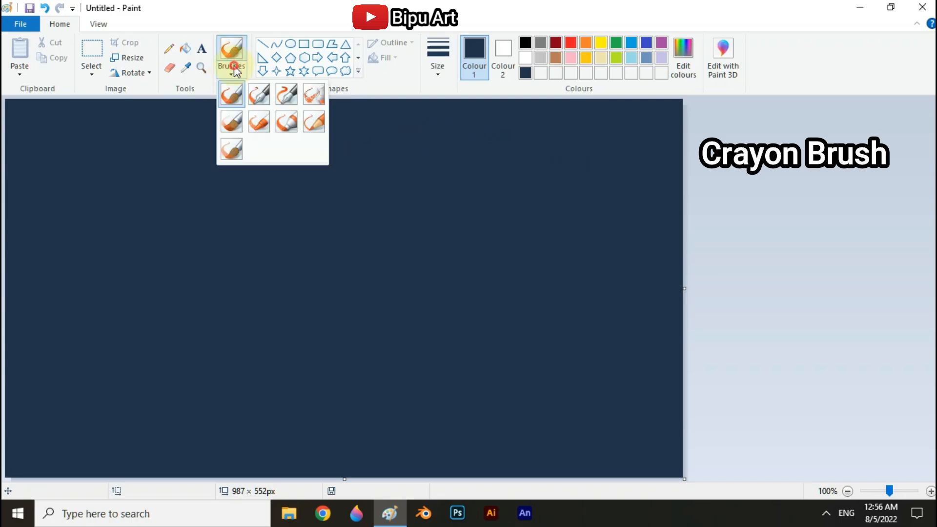
{"action": "left_click", "coordinate": [268, 121]}
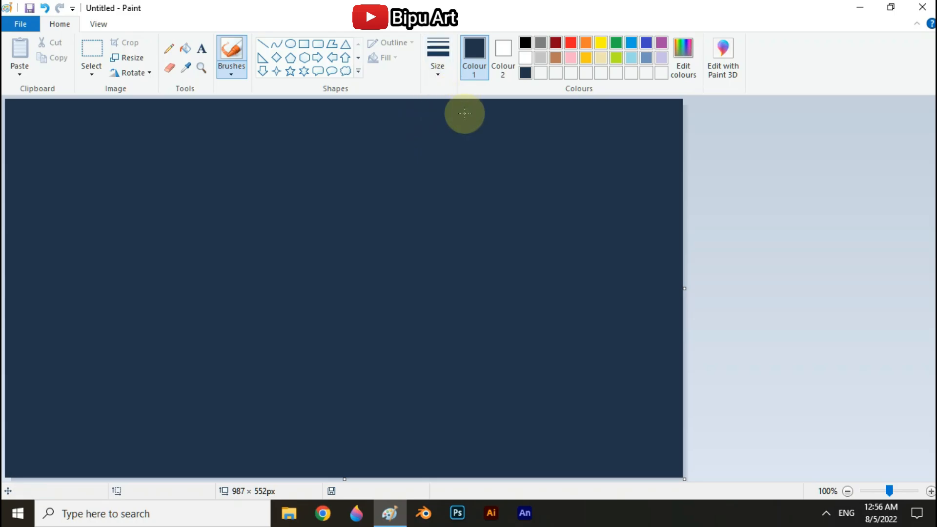
{"action": "left_click", "coordinate": [679, 53]}
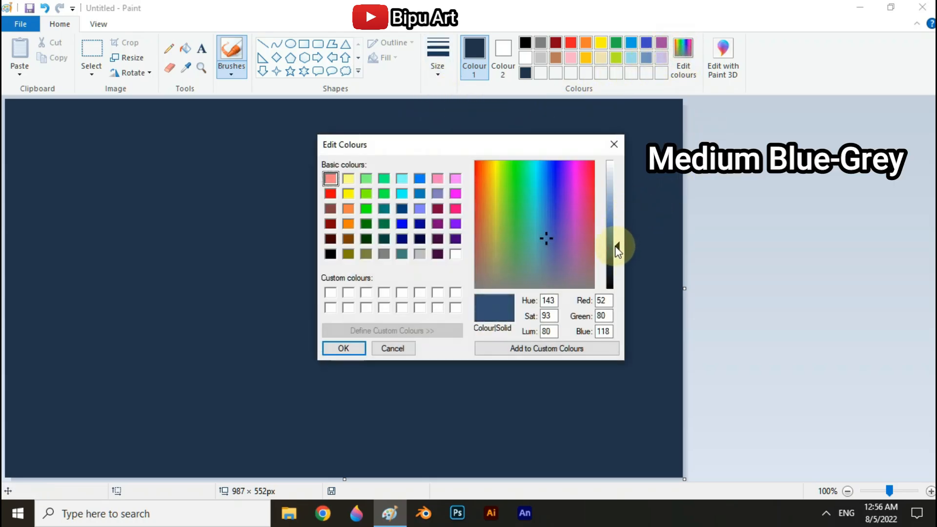
{"action": "left_click", "coordinate": [344, 348]}
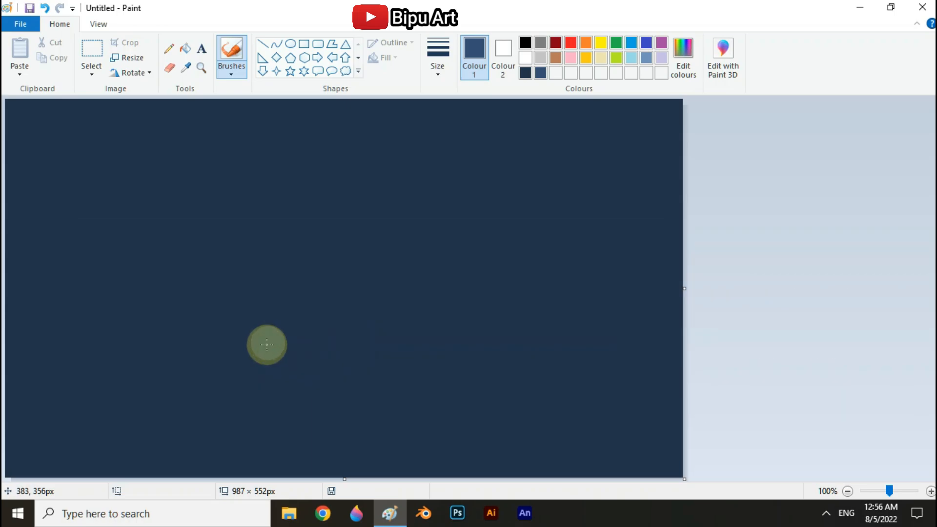
{"action": "mouse_move", "coordinate": [180, 268]}
{"action": "left_mouse_down"}
{"action": "mouse_move", "coordinate": [235, 222]}
{"action": "mouse_move", "coordinate": [311, 225]}
{"action": "mouse_move", "coordinate": [115, 250]}
{"action": "mouse_move", "coordinate": [358, 177]}
{"action": "mouse_move", "coordinate": [216, 155]}
{"action": "mouse_move", "coordinate": [115, 406]}
{"action": "mouse_move", "coordinate": [134, 395]}
{"action": "mouse_move", "coordinate": [262, 417]}
{"action": "mouse_move", "coordinate": [238, 146]}
{"action": "mouse_move", "coordinate": [506, 164]}
{"action": "mouse_move", "coordinate": [534, 256]}
{"action": "mouse_move", "coordinate": [524, 454]}
{"action": "mouse_move", "coordinate": [316, 408]}
{"action": "mouse_move", "coordinate": [359, 460]}
{"action": "mouse_move", "coordinate": [260, 206]}
{"action": "mouse_move", "coordinate": [349, 122]}
{"action": "mouse_move", "coordinate": [189, 148]}
{"action": "mouse_move", "coordinate": [315, 178]}
{"action": "mouse_move", "coordinate": [522, 282]}
{"action": "mouse_move", "coordinate": [467, 192]}
{"action": "mouse_move", "coordinate": [586, 316]}
{"action": "mouse_move", "coordinate": [418, 412]}
{"action": "mouse_move", "coordinate": [393, 313]}
{"action": "mouse_move", "coordinate": [199, 444]}
{"action": "mouse_move", "coordinate": [418, 465]}
{"action": "mouse_move", "coordinate": [247, 275]}
{"action": "mouse_move", "coordinate": [326, 373]}
{"action": "mouse_move", "coordinate": [518, 237]}
{"action": "mouse_move", "coordinate": [241, 162]}
{"action": "mouse_move", "coordinate": [424, 146]}
{"action": "mouse_move", "coordinate": [555, 200]}
{"action": "mouse_move", "coordinate": [285, 342]}
{"action": "mouse_move", "coordinate": [434, 298]}
{"action": "mouse_move", "coordinate": [607, 177]}
{"action": "left_mouse_up"}
Paint a smaller rounded patch inside the medium one in blue-grey (red 84, green 124, blue 180)
{"action": "left_click", "coordinate": [684, 48]}
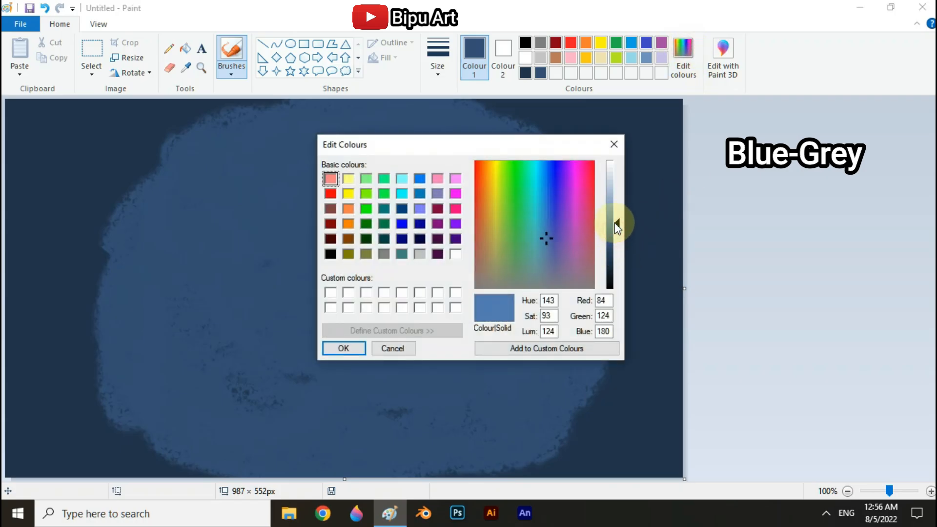
{"action": "left_click", "coordinate": [336, 349]}
{"action": "mouse_move", "coordinate": [254, 264]}
{"action": "left_mouse_down"}
{"action": "mouse_move", "coordinate": [245, 259]}
{"action": "mouse_move", "coordinate": [271, 209]}
{"action": "mouse_move", "coordinate": [376, 172]}
{"action": "mouse_move", "coordinate": [493, 270]}
{"action": "mouse_move", "coordinate": [367, 405]}
{"action": "mouse_move", "coordinate": [284, 292]}
{"action": "mouse_move", "coordinate": [346, 410]}
{"action": "mouse_move", "coordinate": [213, 330]}
{"action": "mouse_move", "coordinate": [228, 239]}
{"action": "mouse_move", "coordinate": [243, 409]}
{"action": "mouse_move", "coordinate": [451, 268]}
{"action": "mouse_move", "coordinate": [463, 323]}
{"action": "mouse_move", "coordinate": [387, 429]}
{"action": "mouse_move", "coordinate": [309, 270]}
{"action": "mouse_move", "coordinate": [475, 244]}
{"action": "mouse_move", "coordinate": [401, 339]}
{"action": "mouse_move", "coordinate": [359, 415]}
{"action": "left_mouse_up"}
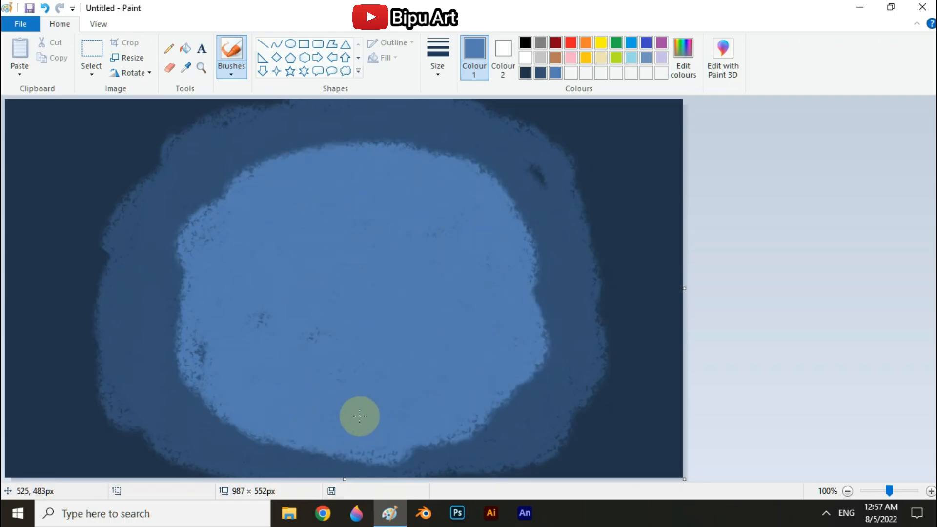
Paint the innermost rounded patch in light blue-grey (red 162, green 184, blue 215)
{"action": "left_click", "coordinate": [683, 71]}
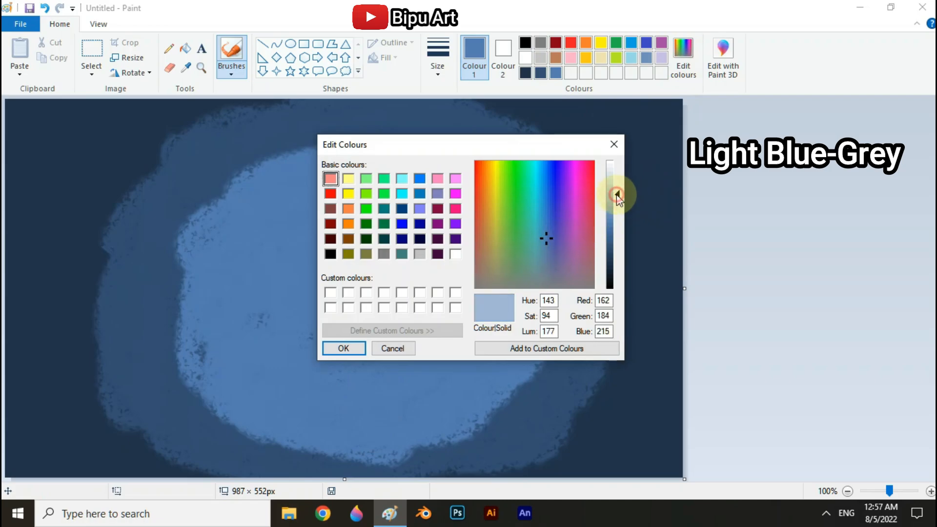
{"action": "left_click", "coordinate": [357, 348]}
{"action": "mouse_move", "coordinate": [341, 293]}
{"action": "left_mouse_down"}
{"action": "mouse_move", "coordinate": [372, 255]}
{"action": "mouse_move", "coordinate": [320, 244]}
{"action": "mouse_move", "coordinate": [315, 360]}
{"action": "mouse_move", "coordinate": [392, 278]}
{"action": "mouse_move", "coordinate": [374, 378]}
{"action": "mouse_move", "coordinate": [439, 236]}
{"action": "mouse_move", "coordinate": [335, 335]}
{"action": "mouse_move", "coordinate": [411, 380]}
{"action": "left_mouse_up"}
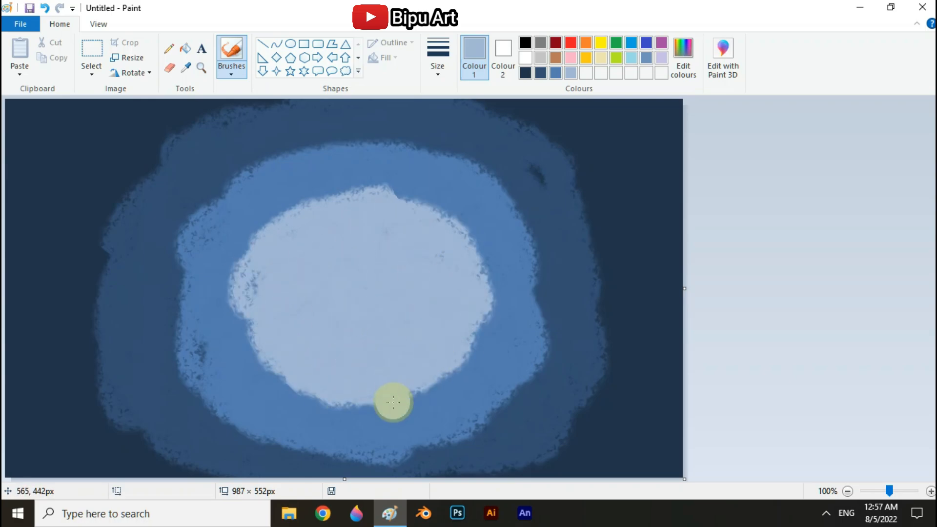
With the Natural pencil brush, soften the edges of the light, blue-grey and medium patches using their matching shades
{"action": "left_click", "coordinate": [244, 70]}
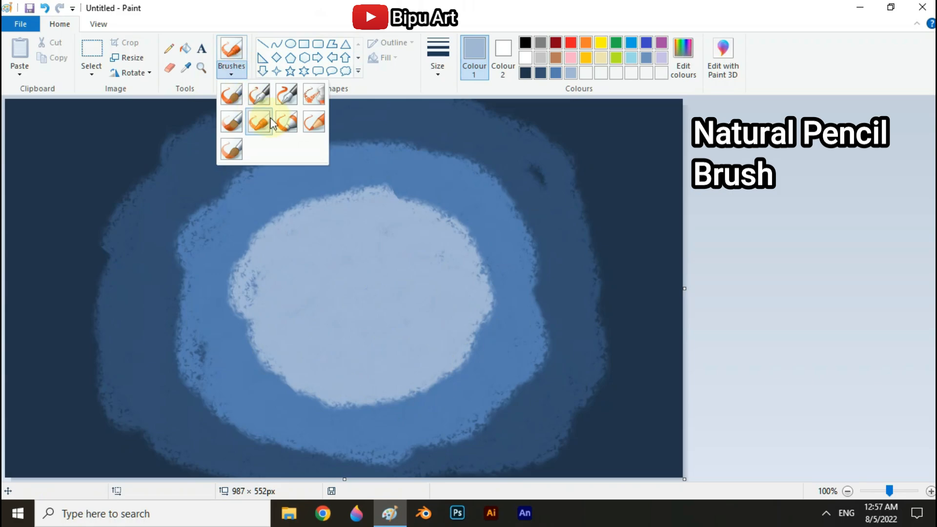
{"action": "left_click", "coordinate": [306, 120]}
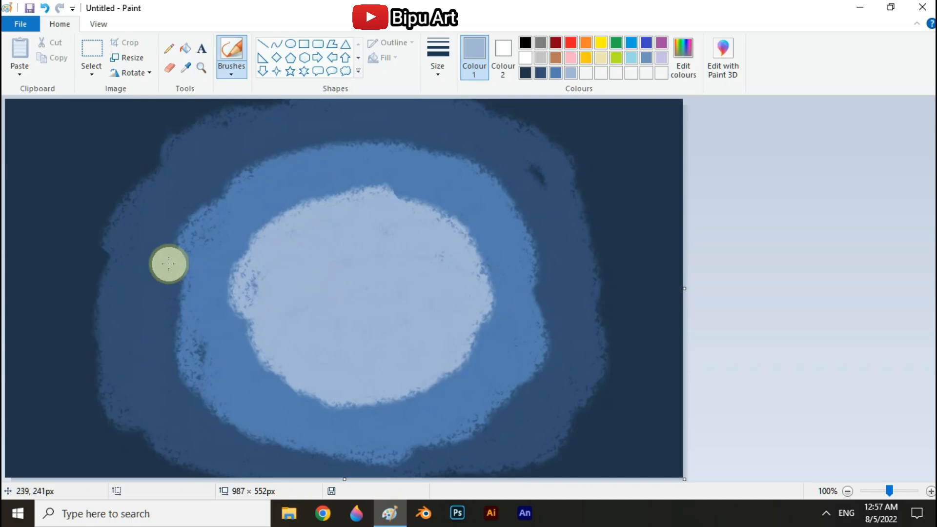
{"action": "mouse_move", "coordinate": [303, 266]}
{"action": "left_mouse_down"}
{"action": "mouse_move", "coordinate": [443, 205]}
{"action": "mouse_move", "coordinate": [383, 364]}
{"action": "mouse_move", "coordinate": [302, 197]}
{"action": "mouse_move", "coordinate": [274, 341]}
{"action": "mouse_move", "coordinate": [247, 366]}
{"action": "left_mouse_up"}
{"action": "mouse_move", "coordinate": [245, 201]}
{"action": "left_mouse_down"}
{"action": "mouse_move", "coordinate": [493, 193]}
{"action": "mouse_move", "coordinate": [512, 416]}
{"action": "mouse_move", "coordinate": [197, 394]}
{"action": "mouse_move", "coordinate": [219, 179]}
{"action": "mouse_move", "coordinate": [293, 168]}
{"action": "left_mouse_up"}
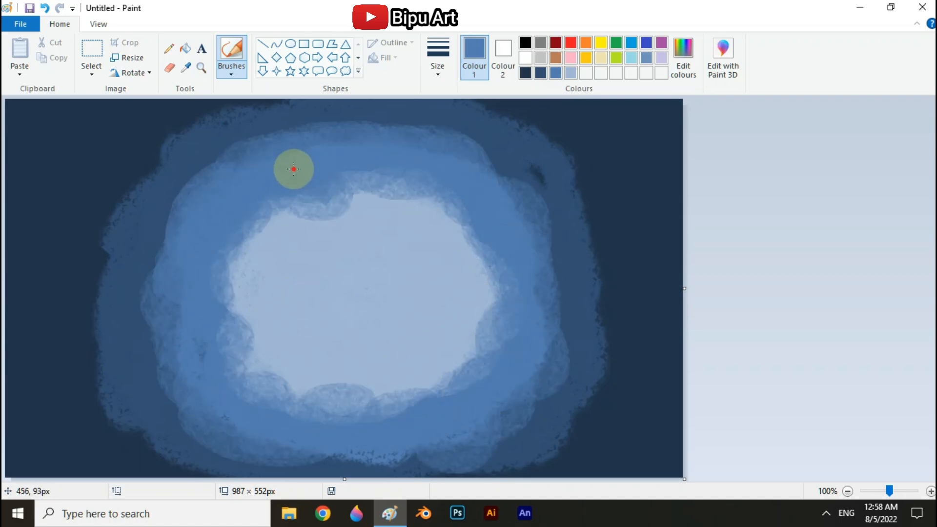
{"action": "mouse_move", "coordinate": [168, 201]}
{"action": "left_mouse_down"}
{"action": "mouse_move", "coordinate": [221, 104]}
{"action": "mouse_move", "coordinate": [125, 218]}
{"action": "mouse_move", "coordinate": [90, 280]}
{"action": "mouse_move", "coordinate": [155, 431]}
{"action": "mouse_move", "coordinate": [72, 307]}
{"action": "mouse_move", "coordinate": [217, 102]}
{"action": "mouse_move", "coordinate": [534, 107]}
{"action": "mouse_move", "coordinate": [595, 217]}
{"action": "mouse_move", "coordinate": [584, 389]}
{"action": "left_mouse_up"}
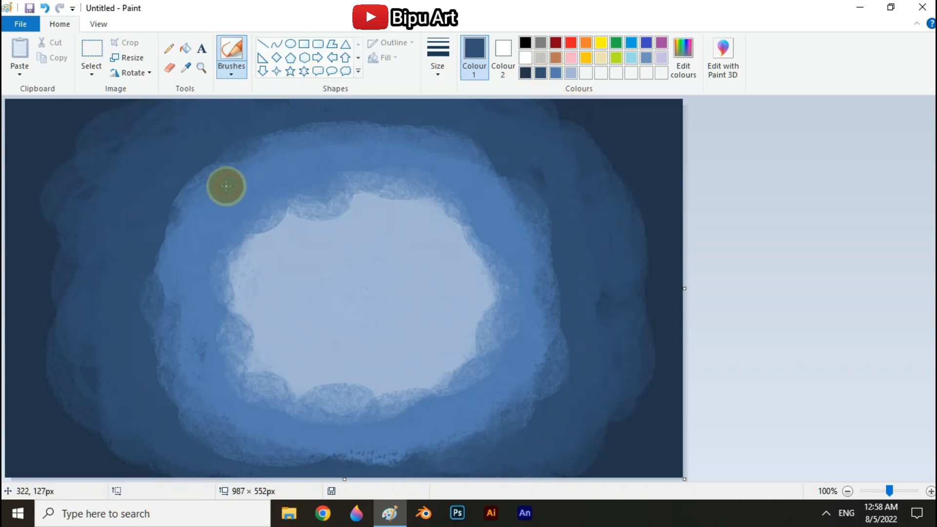
Widen the blue-grey ring outward and enlarge the light blue-grey centre with more Natural pencil strokes
{"action": "left_click_drag", "start_coordinate": [226, 186], "coordinate": [223, 197]}
{"action": "mouse_move", "coordinate": [283, 144]}
{"action": "left_mouse_down"}
{"action": "mouse_move", "coordinate": [314, 142]}
{"action": "mouse_move", "coordinate": [157, 251]}
{"action": "mouse_move", "coordinate": [195, 286]}
{"action": "mouse_move", "coordinate": [571, 340]}
{"action": "mouse_move", "coordinate": [293, 456]}
{"action": "left_mouse_up"}
{"action": "left_click", "coordinate": [570, 73]}
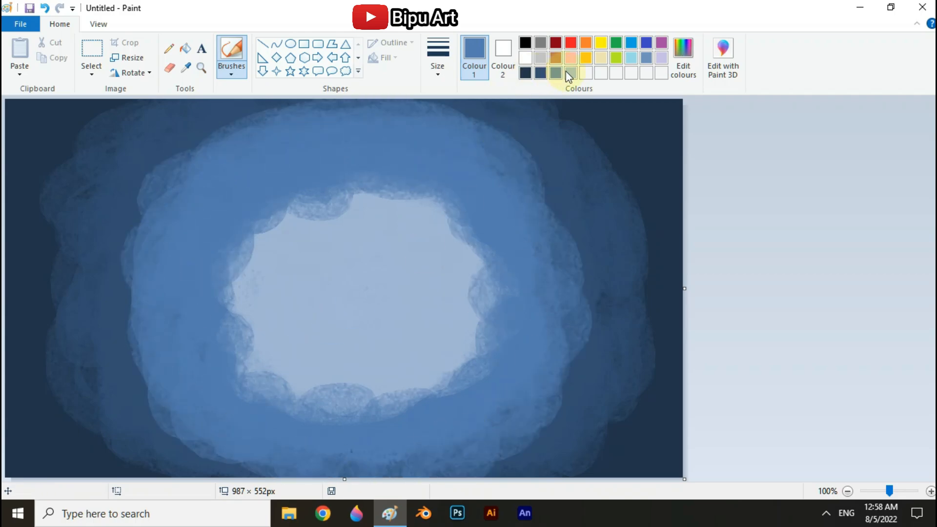
{"action": "mouse_move", "coordinate": [345, 259]}
{"action": "left_mouse_down"}
{"action": "mouse_move", "coordinate": [276, 238]}
{"action": "mouse_move", "coordinate": [356, 185]}
{"action": "mouse_move", "coordinate": [467, 318]}
{"action": "mouse_move", "coordinate": [390, 362]}
{"action": "mouse_move", "coordinate": [211, 338]}
{"action": "mouse_move", "coordinate": [217, 229]}
{"action": "mouse_move", "coordinate": [254, 217]}
{"action": "mouse_move", "coordinate": [285, 375]}
{"action": "mouse_move", "coordinate": [338, 375]}
{"action": "mouse_move", "coordinate": [270, 310]}
{"action": "mouse_move", "coordinate": [401, 258]}
{"action": "mouse_move", "coordinate": [443, 301]}
{"action": "mouse_move", "coordinate": [304, 368]}
{"action": "left_mouse_up"}
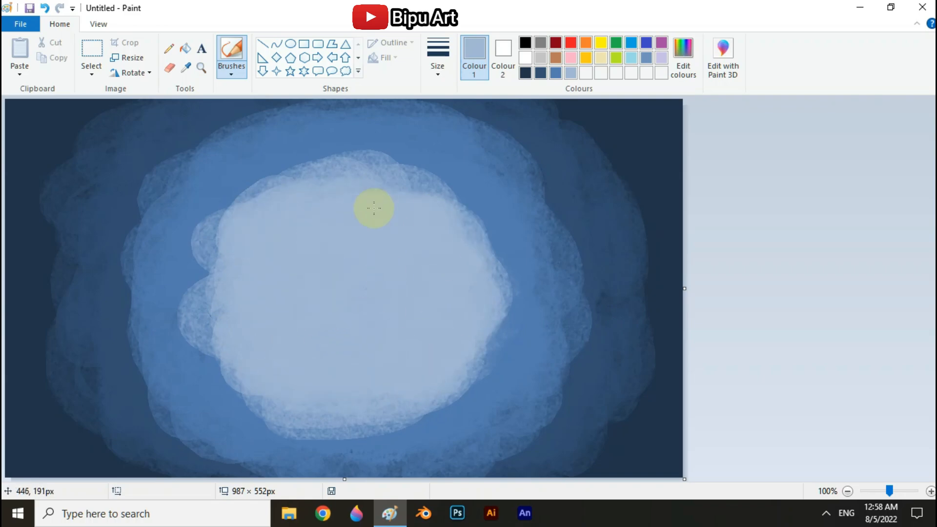
With the Airbrush, spray medium blue-grey along the outermost edge of the glow on both sides of the canvas
{"action": "left_click", "coordinate": [234, 72]}
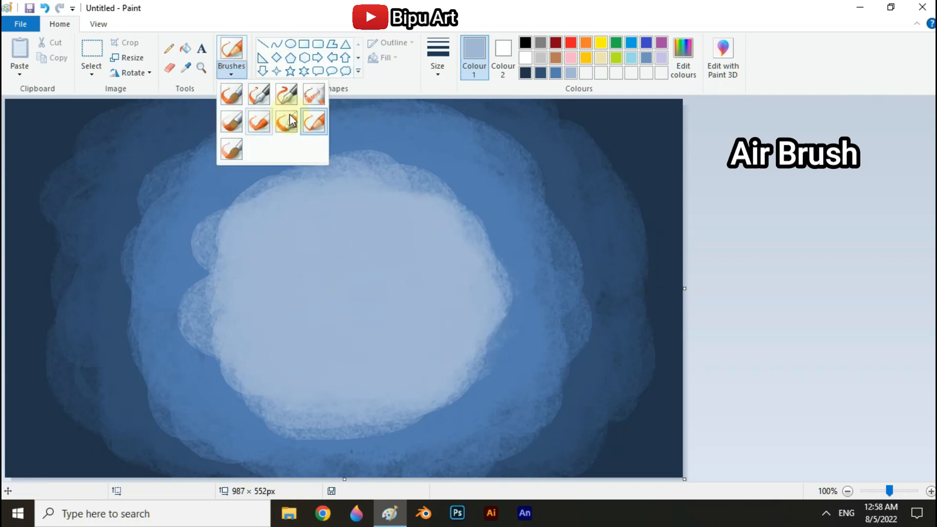
{"action": "left_click", "coordinate": [312, 101]}
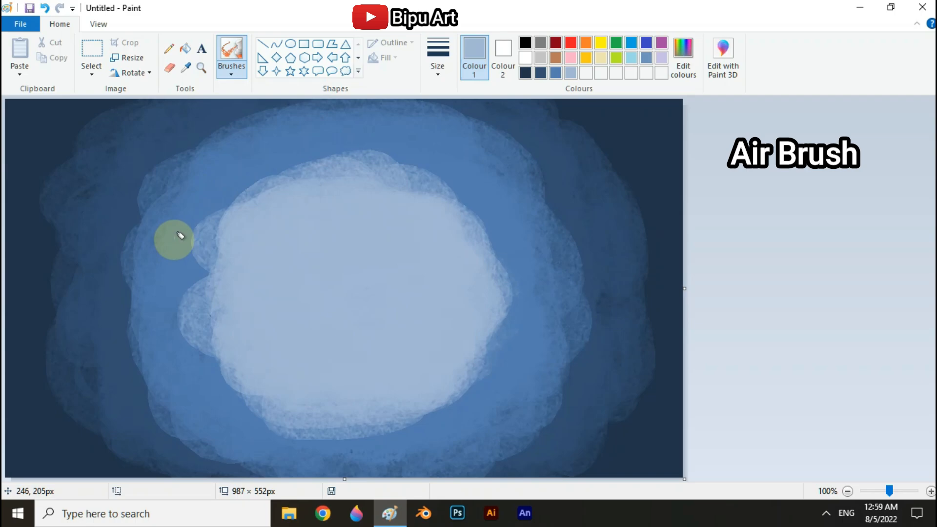
{"action": "mouse_move", "coordinate": [117, 126]}
{"action": "left_mouse_down"}
{"action": "mouse_move", "coordinate": [82, 128]}
{"action": "mouse_move", "coordinate": [123, 151]}
{"action": "mouse_move", "coordinate": [43, 223]}
{"action": "mouse_move", "coordinate": [36, 278]}
{"action": "mouse_move", "coordinate": [76, 278]}
{"action": "mouse_move", "coordinate": [39, 332]}
{"action": "mouse_move", "coordinate": [51, 397]}
{"action": "mouse_move", "coordinate": [41, 277]}
{"action": "mouse_move", "coordinate": [111, 423]}
{"action": "left_mouse_up"}
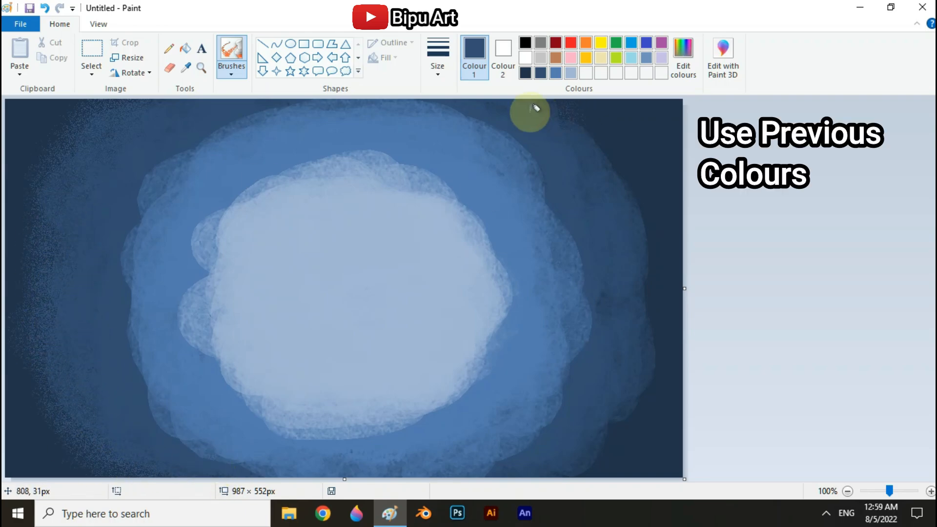
{"action": "mouse_move", "coordinate": [535, 104]}
{"action": "left_mouse_down"}
{"action": "mouse_move", "coordinate": [591, 131]}
{"action": "mouse_move", "coordinate": [592, 190]}
{"action": "mouse_move", "coordinate": [631, 209]}
{"action": "mouse_move", "coordinate": [608, 145]}
{"action": "left_mouse_up"}
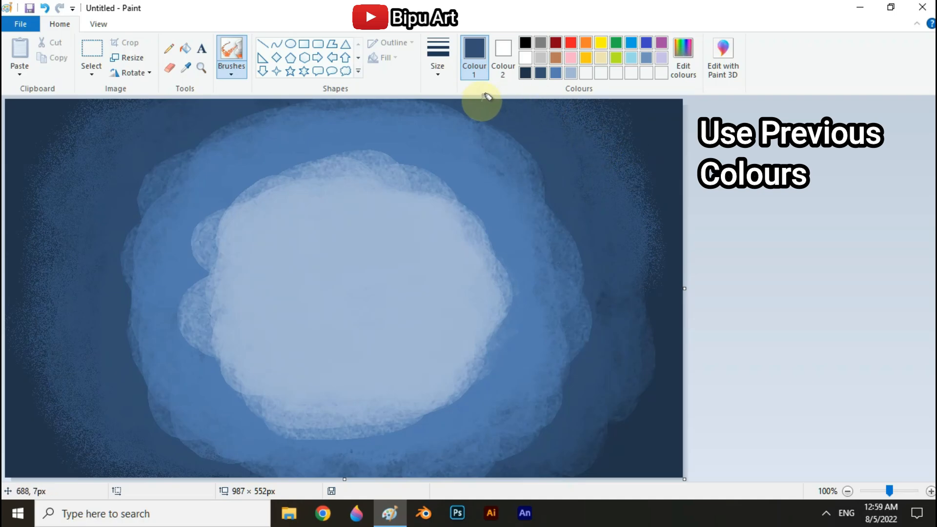
{"action": "mouse_move", "coordinate": [487, 97]}
{"action": "left_mouse_down"}
{"action": "mouse_move", "coordinate": [650, 295]}
{"action": "mouse_move", "coordinate": [609, 434]}
{"action": "mouse_move", "coordinate": [646, 325]}
{"action": "mouse_move", "coordinate": [629, 405]}
{"action": "mouse_move", "coordinate": [606, 439]}
{"action": "left_mouse_up"}
Airbrush the rim of the middle ring in blue-grey and the rim of the centre in light blue-grey
{"action": "left_click", "coordinate": [555, 73]}
{"action": "mouse_move", "coordinate": [248, 125]}
{"action": "left_mouse_down"}
{"action": "mouse_move", "coordinate": [165, 170]}
{"action": "mouse_move", "coordinate": [146, 217]}
{"action": "mouse_move", "coordinate": [135, 298]}
{"action": "mouse_move", "coordinate": [179, 110]}
{"action": "mouse_move", "coordinate": [149, 363]}
{"action": "mouse_move", "coordinate": [115, 332]}
{"action": "mouse_move", "coordinate": [155, 325]}
{"action": "mouse_move", "coordinate": [159, 404]}
{"action": "mouse_move", "coordinate": [183, 441]}
{"action": "mouse_move", "coordinate": [127, 288]}
{"action": "left_mouse_up"}
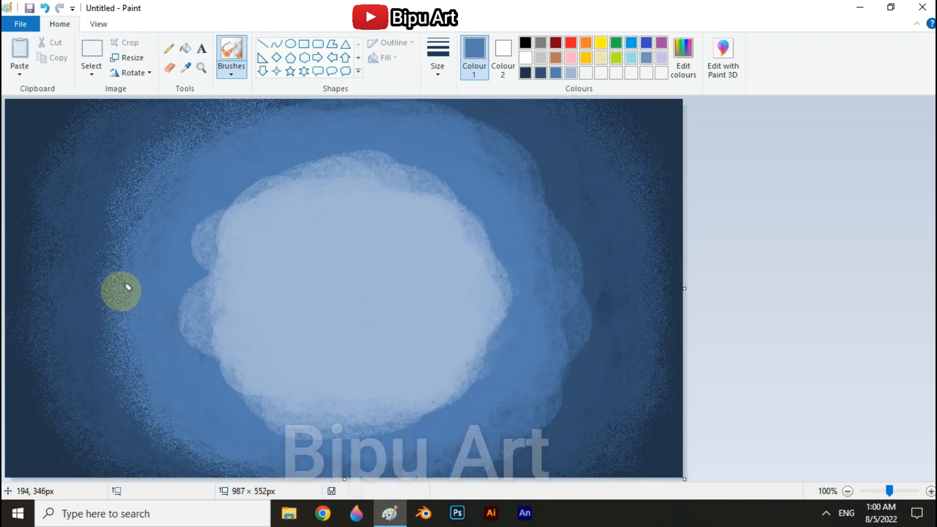
{"action": "mouse_move", "coordinate": [318, 109]}
{"action": "left_mouse_down"}
{"action": "mouse_move", "coordinate": [548, 178]}
{"action": "mouse_move", "coordinate": [548, 153]}
{"action": "mouse_move", "coordinate": [578, 283]}
{"action": "mouse_move", "coordinate": [549, 391]}
{"action": "mouse_move", "coordinate": [498, 460]}
{"action": "mouse_move", "coordinate": [540, 291]}
{"action": "mouse_move", "coordinate": [377, 440]}
{"action": "left_mouse_up"}
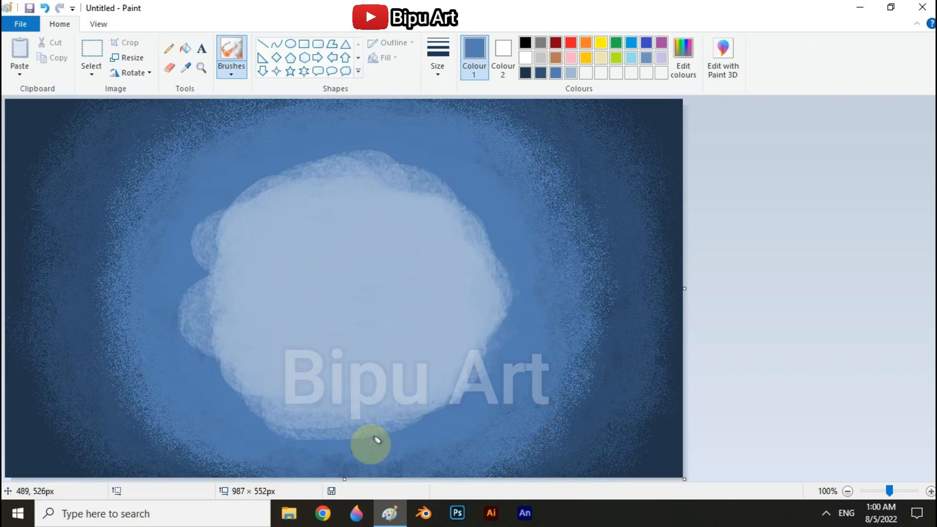
{"action": "left_click", "coordinate": [570, 73]}
{"action": "mouse_move", "coordinate": [263, 184]}
{"action": "left_mouse_down"}
{"action": "mouse_move", "coordinate": [250, 191]}
{"action": "mouse_move", "coordinate": [396, 166]}
{"action": "mouse_move", "coordinate": [246, 185]}
{"action": "mouse_move", "coordinate": [224, 346]}
{"action": "mouse_move", "coordinate": [218, 326]}
{"action": "mouse_move", "coordinate": [273, 427]}
{"action": "mouse_move", "coordinate": [492, 247]}
{"action": "mouse_move", "coordinate": [465, 376]}
{"action": "mouse_move", "coordinate": [286, 430]}
{"action": "mouse_move", "coordinate": [239, 180]}
{"action": "mouse_move", "coordinate": [443, 173]}
{"action": "mouse_move", "coordinate": [506, 289]}
{"action": "mouse_move", "coordinate": [197, 218]}
{"action": "mouse_move", "coordinate": [334, 146]}
{"action": "mouse_move", "coordinate": [426, 159]}
{"action": "mouse_move", "coordinate": [333, 418]}
{"action": "left_mouse_up"}
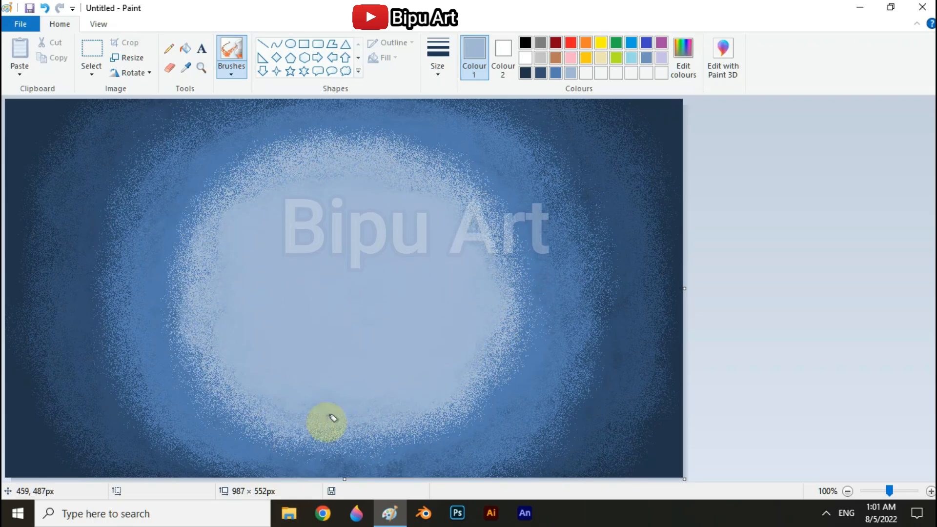
Airbrush dark blue-grey over the outer parts of the glow to blend it into the dark background
{"action": "left_click", "coordinate": [525, 73]}
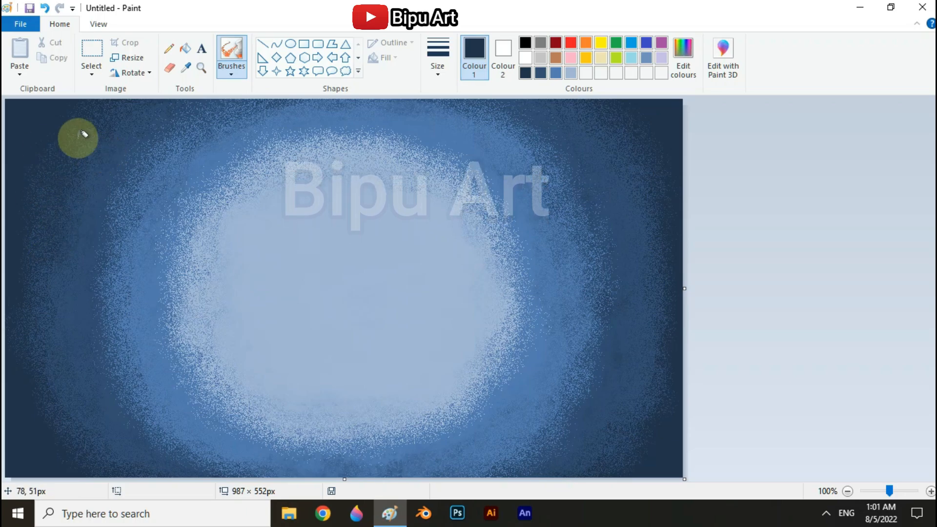
{"action": "mouse_move", "coordinate": [78, 138]}
{"action": "left_mouse_down"}
{"action": "mouse_move", "coordinate": [27, 276]}
{"action": "mouse_move", "coordinate": [34, 160]}
{"action": "mouse_move", "coordinate": [74, 224]}
{"action": "mouse_move", "coordinate": [75, 317]}
{"action": "left_mouse_up"}
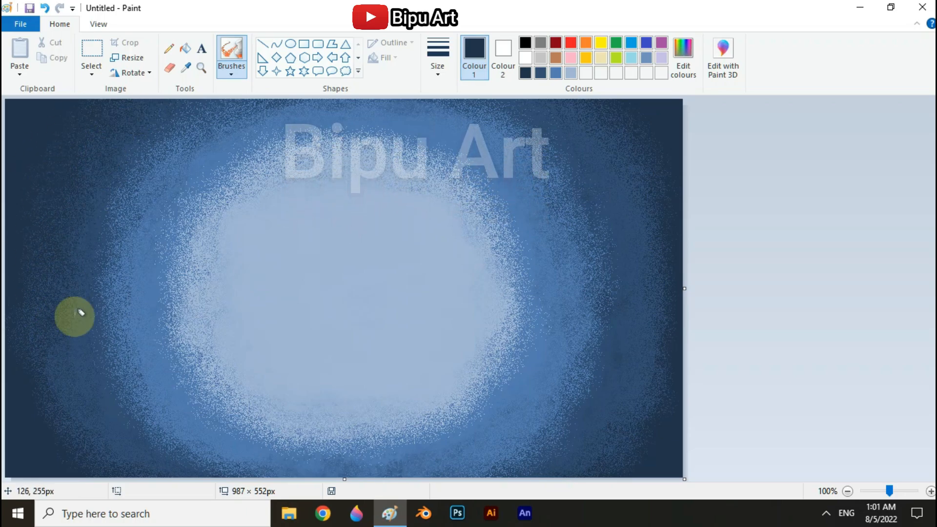
{"action": "mouse_move", "coordinate": [561, 105]}
{"action": "left_mouse_down"}
{"action": "mouse_move", "coordinate": [617, 150]}
{"action": "mouse_move", "coordinate": [635, 220]}
{"action": "mouse_move", "coordinate": [564, 118]}
{"action": "mouse_move", "coordinate": [636, 114]}
{"action": "mouse_move", "coordinate": [673, 184]}
{"action": "left_mouse_up"}
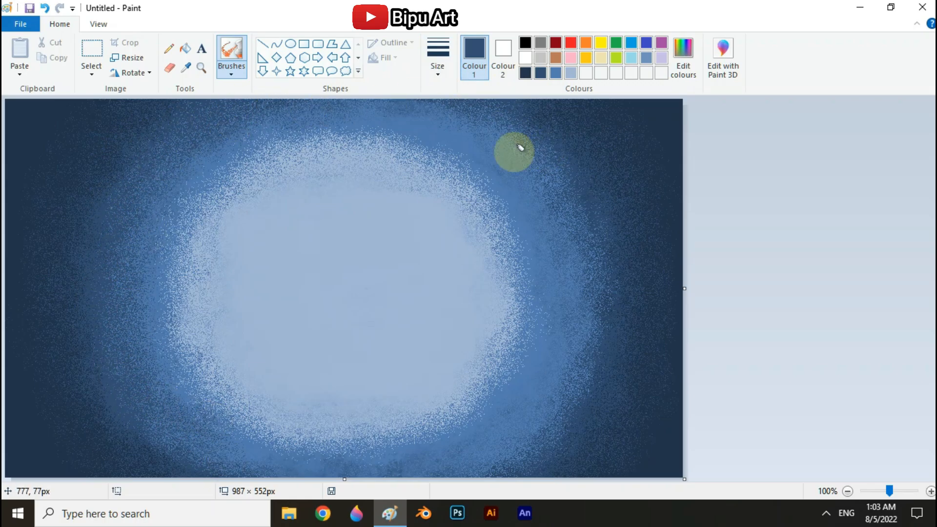
Blend the inner colour transitions by airbrushing medium blue-grey over the middle ring and blue-grey around the light centre
{"action": "mouse_move", "coordinate": [512, 171]}
{"action": "left_mouse_down"}
{"action": "mouse_move", "coordinate": [581, 278]}
{"action": "mouse_move", "coordinate": [539, 403]}
{"action": "mouse_move", "coordinate": [541, 206]}
{"action": "left_mouse_up"}
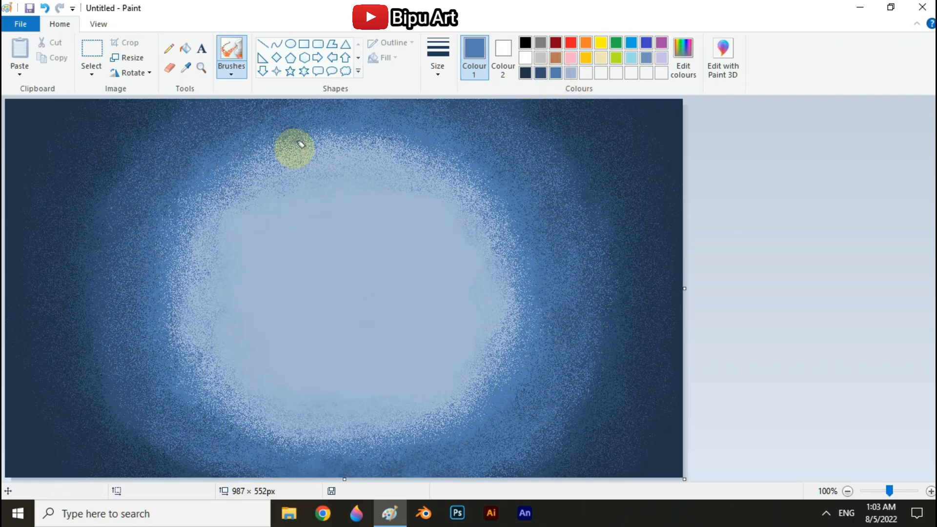
{"action": "mouse_move", "coordinate": [300, 145]}
{"action": "left_mouse_down"}
{"action": "mouse_move", "coordinate": [430, 157]}
{"action": "mouse_move", "coordinate": [512, 260]}
{"action": "mouse_move", "coordinate": [497, 339]}
{"action": "mouse_move", "coordinate": [445, 428]}
{"action": "mouse_move", "coordinate": [428, 402]}
{"action": "mouse_move", "coordinate": [339, 411]}
{"action": "mouse_move", "coordinate": [438, 428]}
{"action": "mouse_move", "coordinate": [263, 417]}
{"action": "mouse_move", "coordinate": [195, 378]}
{"action": "mouse_move", "coordinate": [177, 263]}
{"action": "mouse_move", "coordinate": [216, 174]}
{"action": "left_mouse_up"}
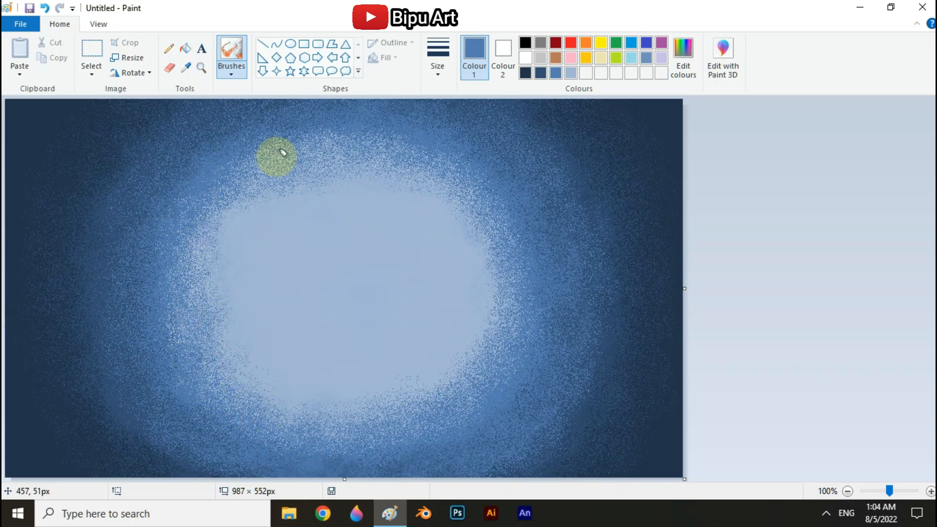
{"action": "mouse_move", "coordinate": [282, 153]}
{"action": "left_mouse_down"}
{"action": "mouse_move", "coordinate": [211, 342]}
{"action": "mouse_move", "coordinate": [232, 431]}
{"action": "mouse_move", "coordinate": [279, 184]}
{"action": "left_mouse_up"}
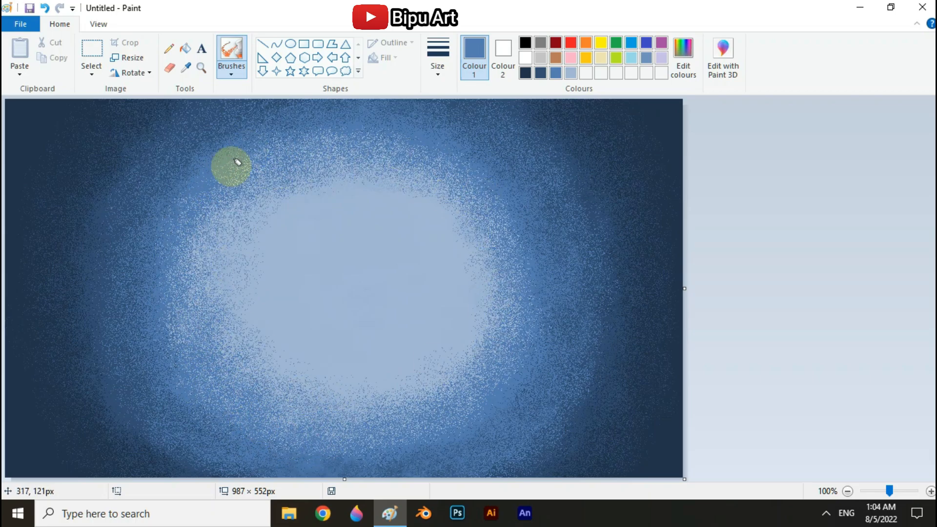
{"action": "mouse_move", "coordinate": [237, 161]}
{"action": "left_mouse_down"}
{"action": "mouse_move", "coordinate": [219, 315]}
{"action": "mouse_move", "coordinate": [490, 284]}
{"action": "mouse_move", "coordinate": [274, 202]}
{"action": "mouse_move", "coordinate": [477, 311]}
{"action": "mouse_move", "coordinate": [205, 260]}
{"action": "mouse_move", "coordinate": [476, 325]}
{"action": "mouse_move", "coordinate": [402, 417]}
{"action": "mouse_move", "coordinate": [442, 423]}
{"action": "left_mouse_up"}
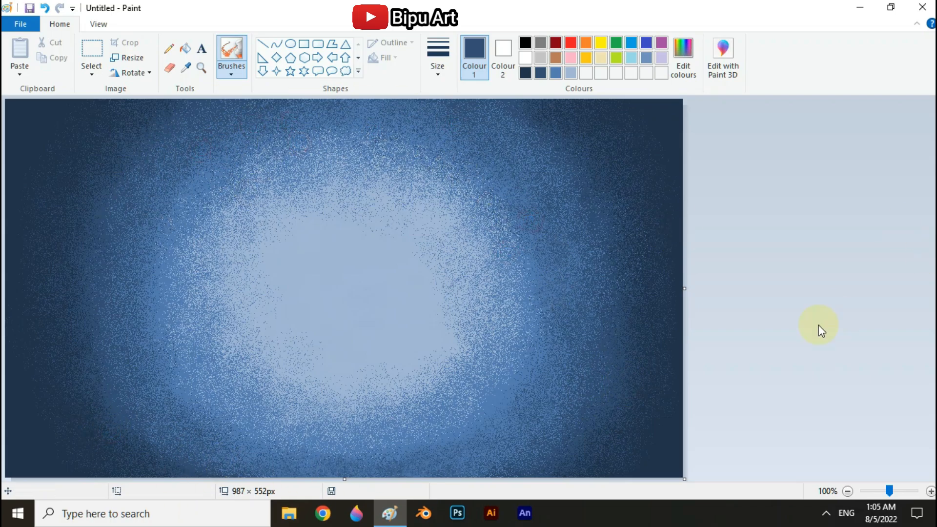
Squeeze the image's width to 40 pixels without maintaining the aspect ratio, and stretch it back to 987 pixels
{"action": "left_click", "coordinate": [127, 58]}
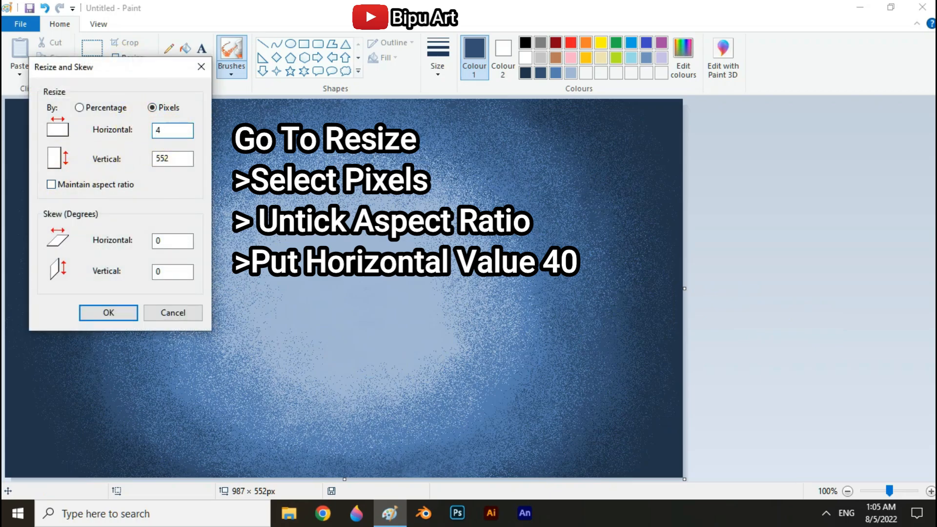
{"action": "left_click", "coordinate": [115, 314]}
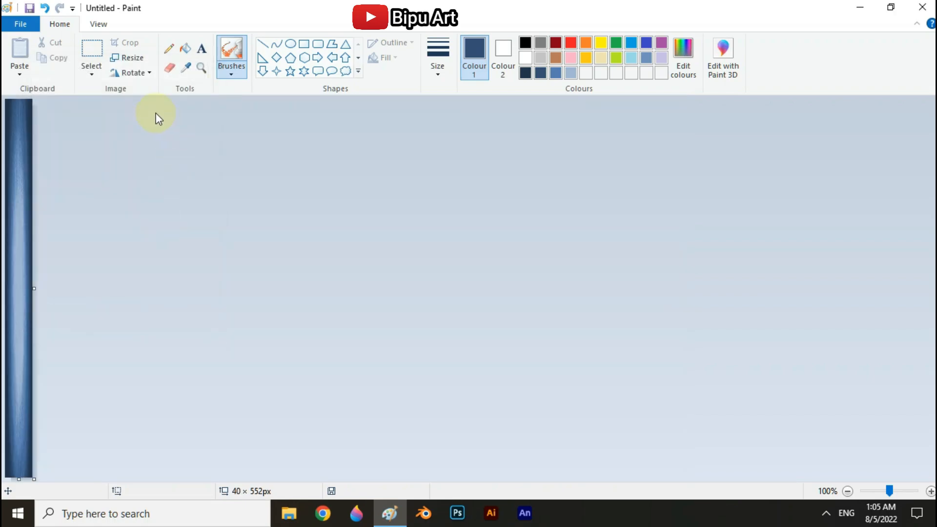
{"action": "left_click", "coordinate": [135, 69]}
{"action": "left_click", "coordinate": [134, 61]}
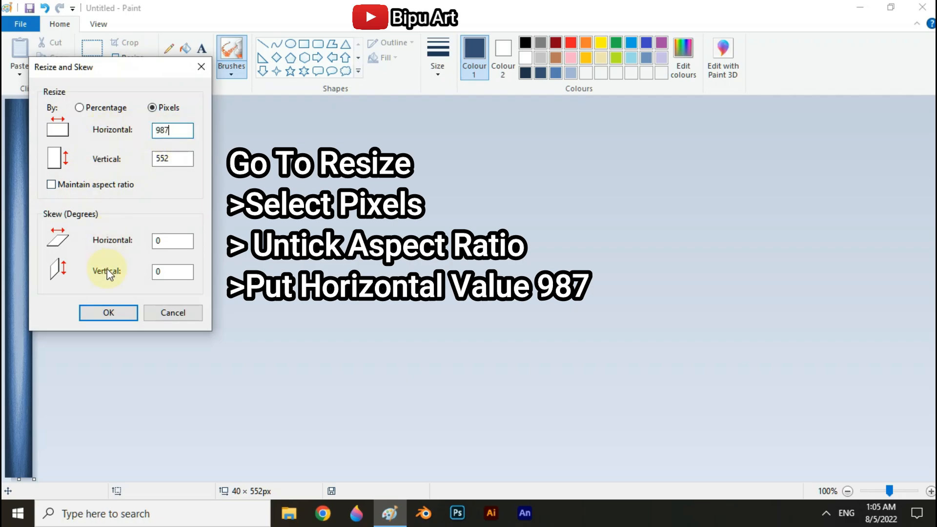
{"action": "left_click", "coordinate": [112, 314]}
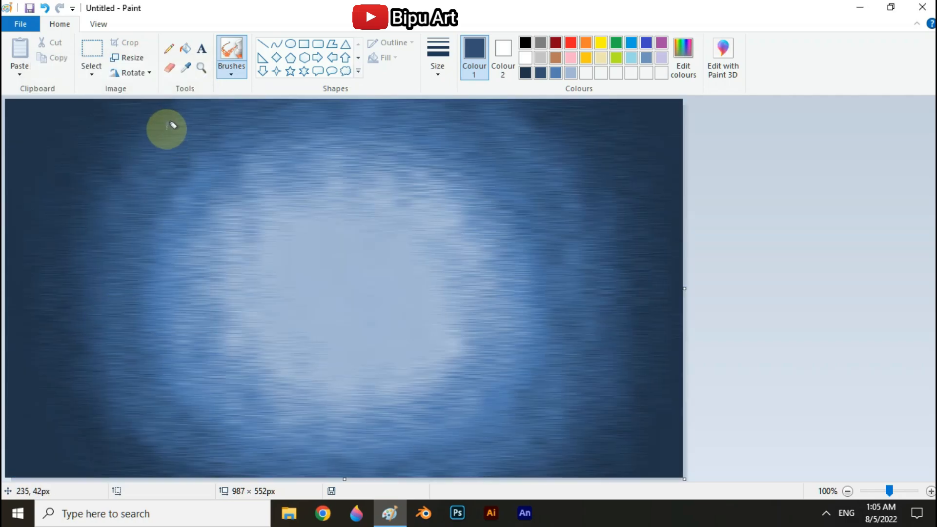
Squash the image's height to 6 pixels without maintaining the aspect ratio, and stretch it back to 552 pixels
{"action": "left_click", "coordinate": [129, 57]}
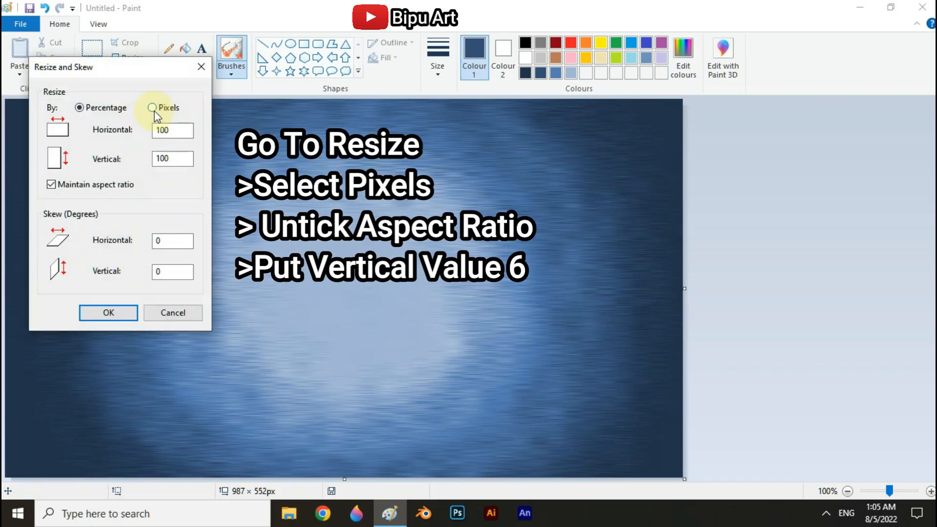
{"action": "left_click", "coordinate": [153, 108]}
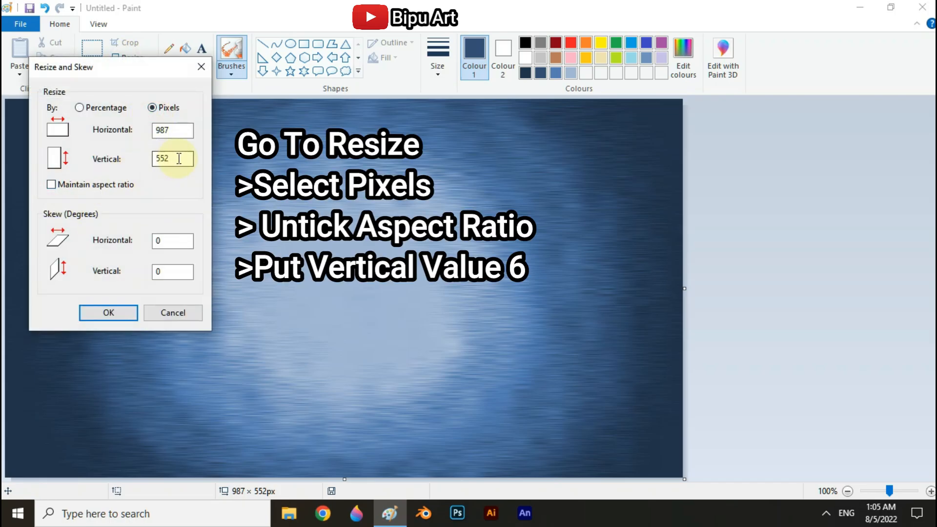
{"action": "type", "text": "6"}
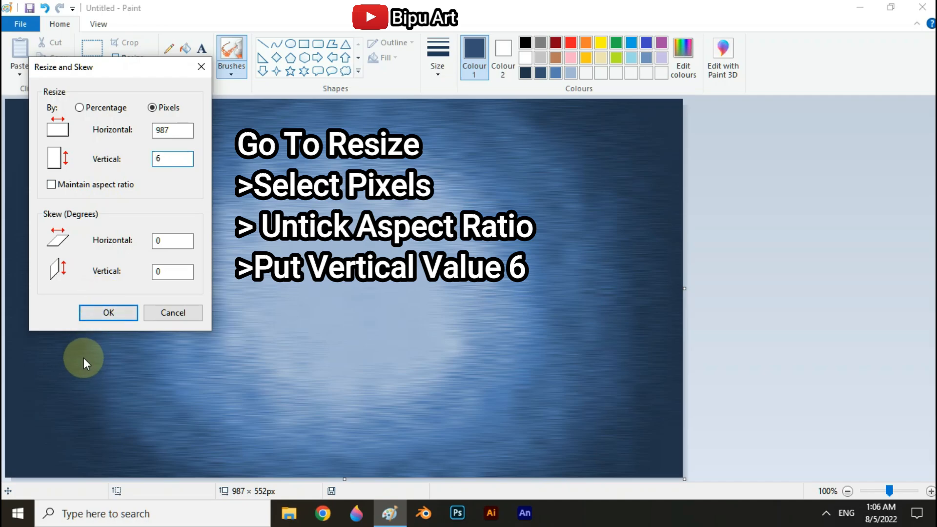
{"action": "left_click", "coordinate": [116, 315]}
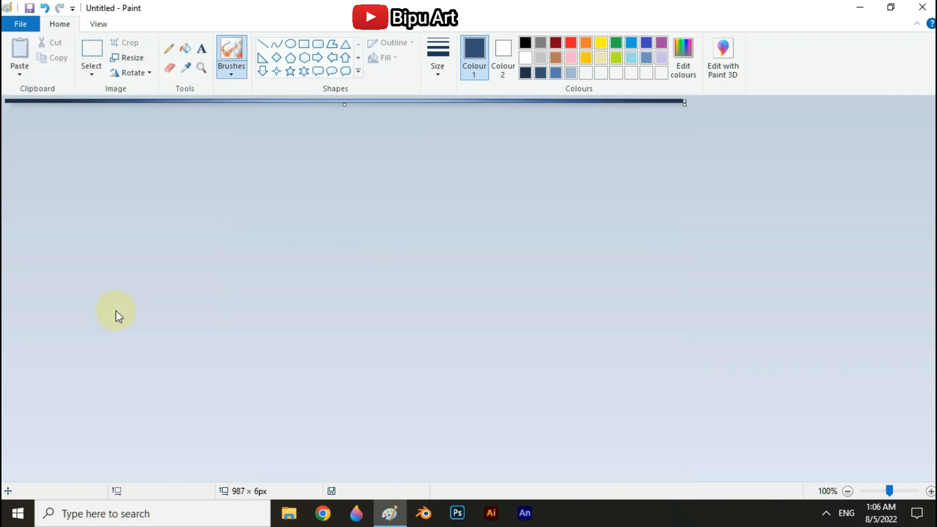
{"action": "left_click", "coordinate": [137, 59]}
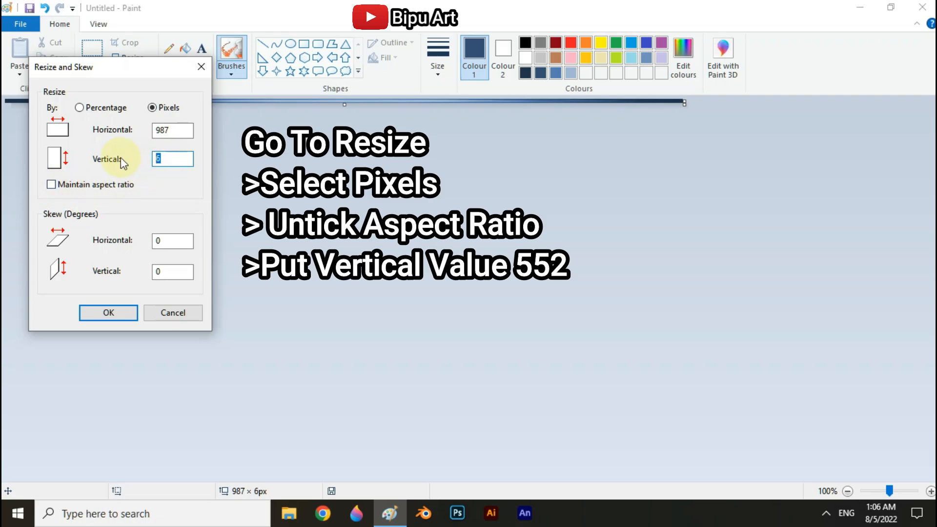
{"action": "left_click", "coordinate": [114, 319]}
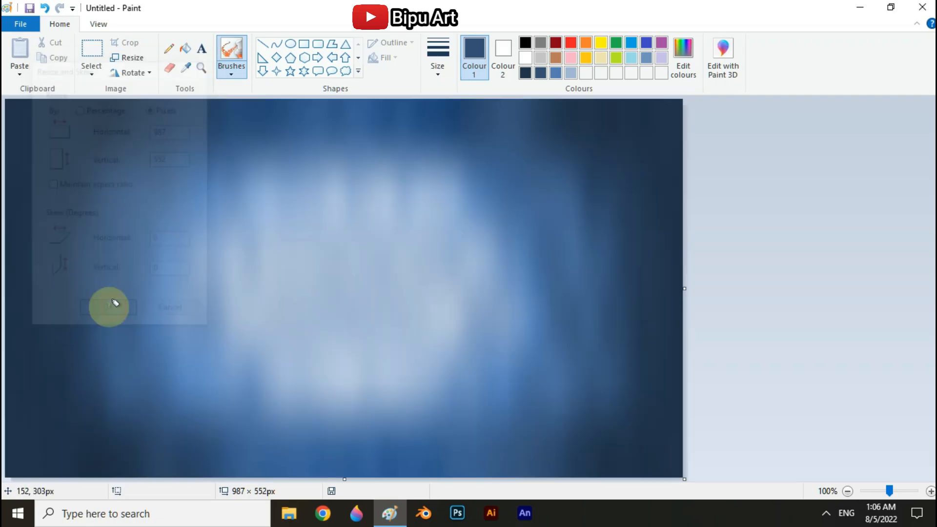
Draw a solid-filled white circle of about 254 × 250 px over the light centre and fine-tune its position
{"action": "left_click", "coordinate": [525, 58]}
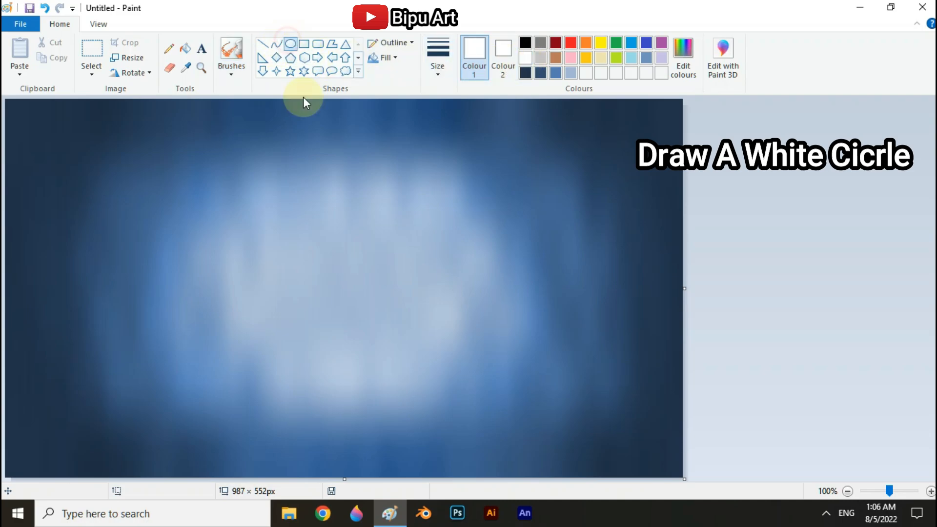
{"action": "left_click", "coordinate": [388, 43]}
{"action": "left_click", "coordinate": [384, 59]}
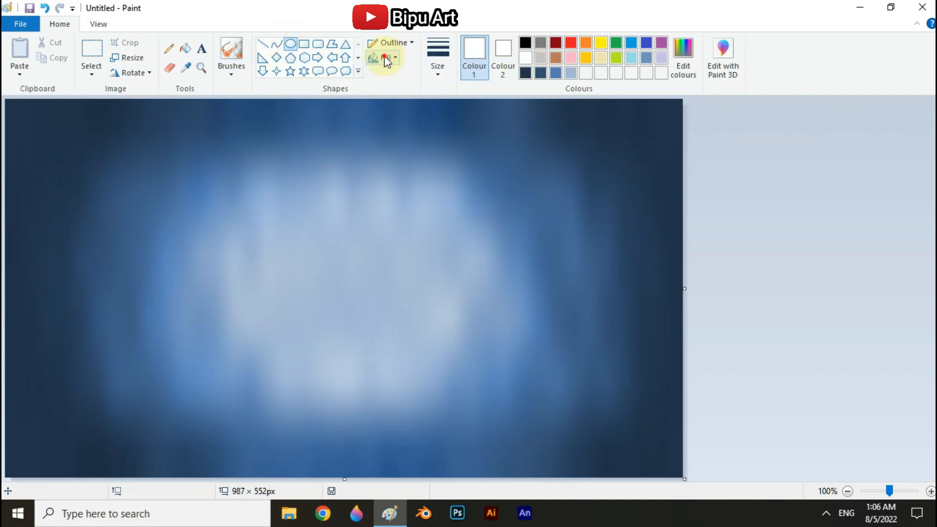
{"action": "left_click", "coordinate": [384, 57]}
{"action": "left_click", "coordinate": [395, 92]}
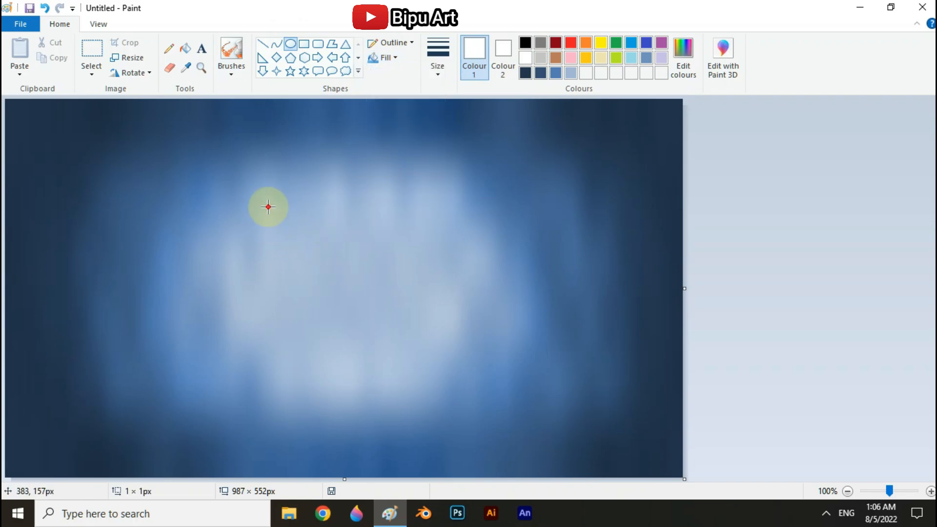
{"action": "left_click_drag", "start_coordinate": [268, 206], "coordinate": [441, 377]}
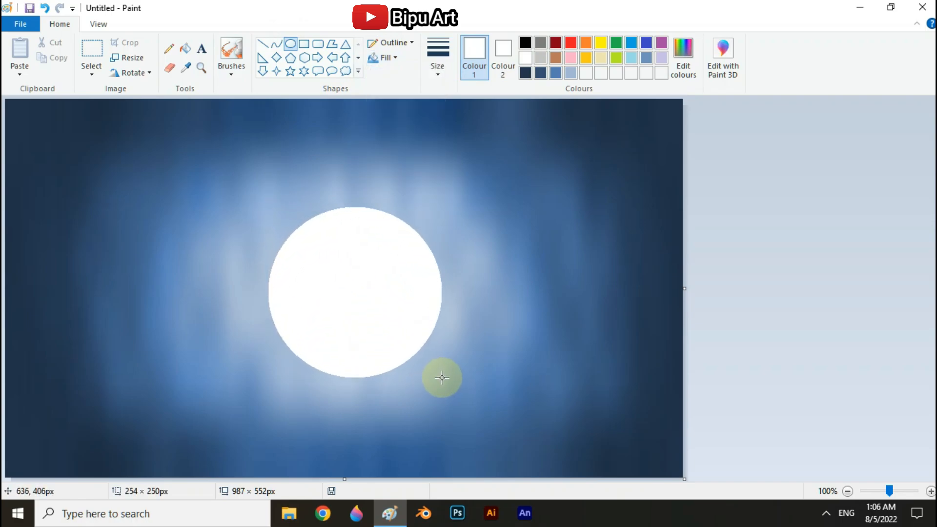
{"action": "left_click_drag", "start_coordinate": [389, 334], "coordinate": [388, 333]}
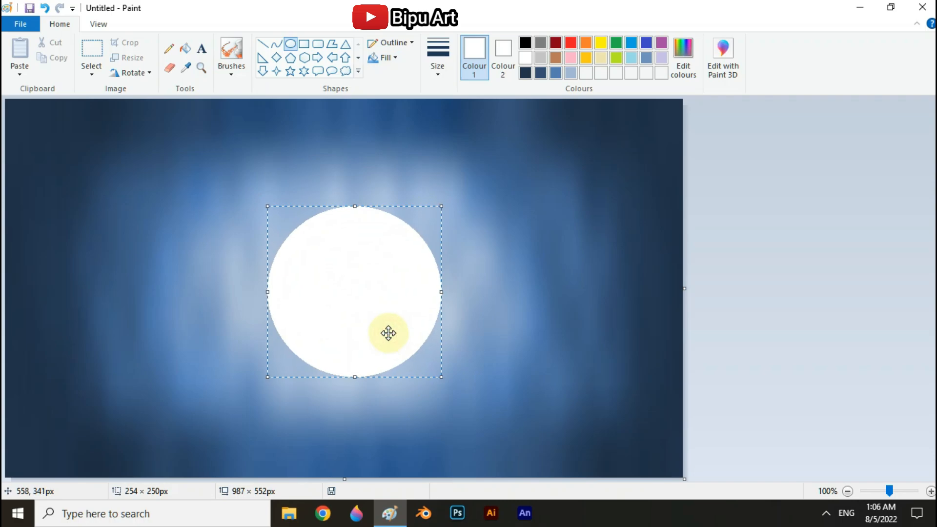
{"action": "key", "text": "Down"}
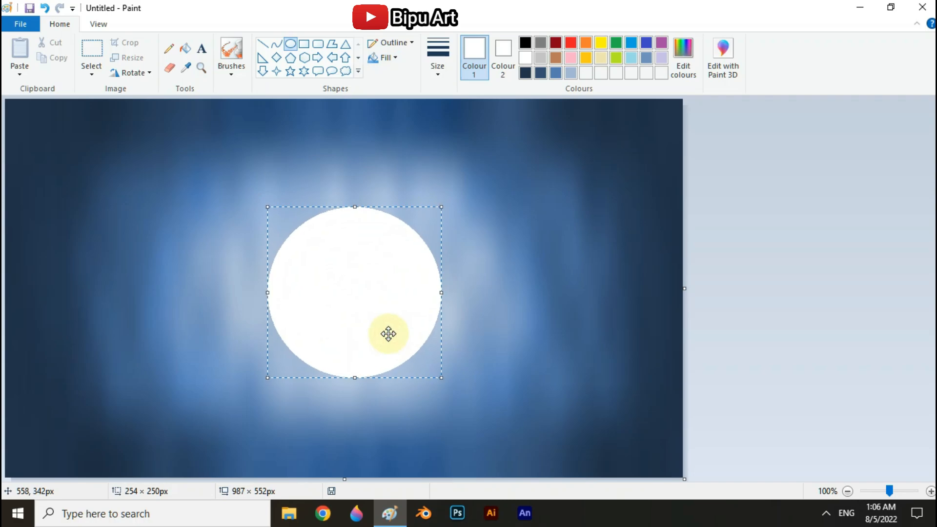
{"action": "left_click", "coordinate": [585, 287]}
Mix a dark purple drawing colour with red 70, green 32 and blue 70, starting from the palette's purple
{"action": "left_click", "coordinate": [661, 42]}
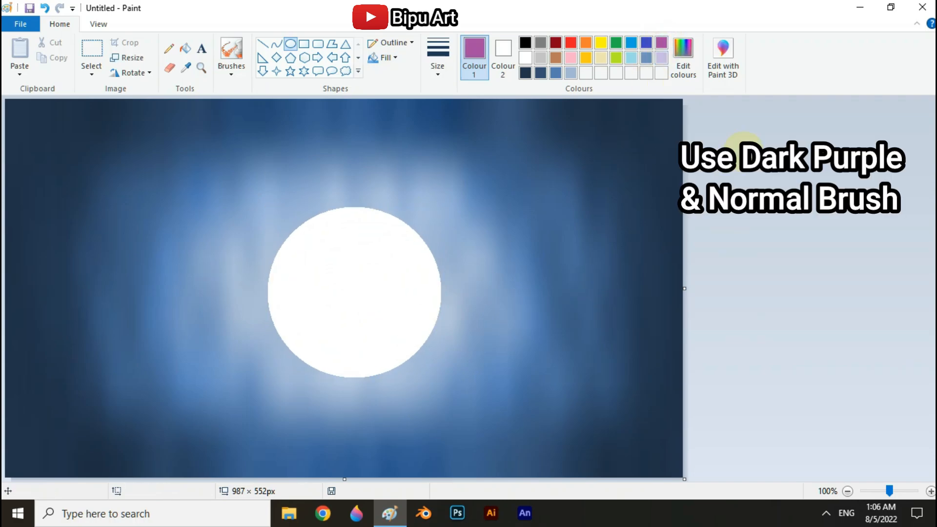
{"action": "left_click", "coordinate": [683, 56]}
{"action": "left_click", "coordinate": [614, 266]}
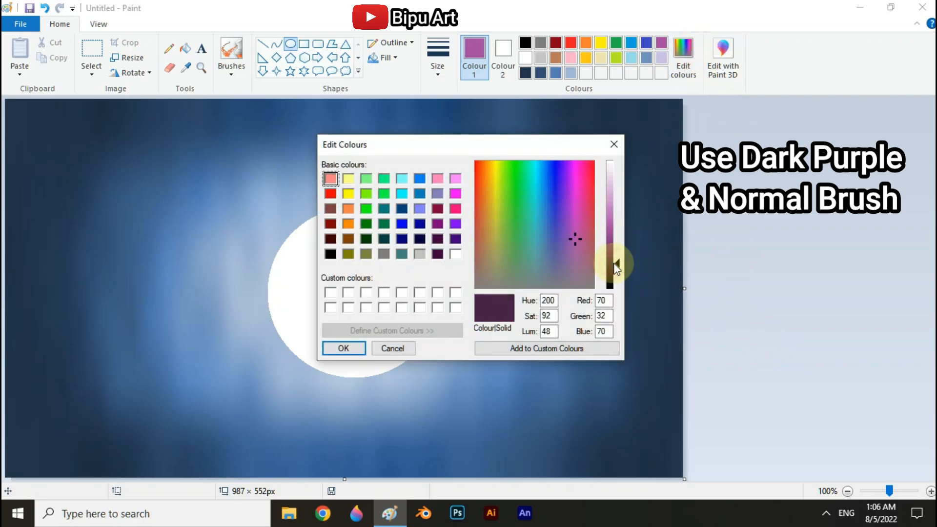